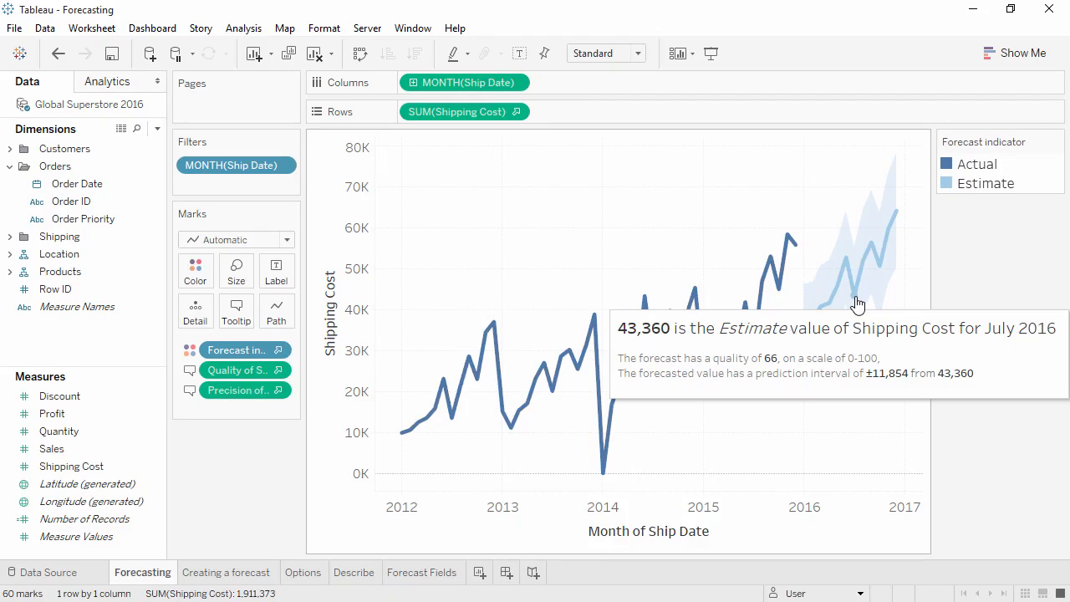
# Step: On the "Creating a forecast" sheet, add a forecast to the monthly profit chart and set its mark type to Circle
pyautogui.click(256, 574)
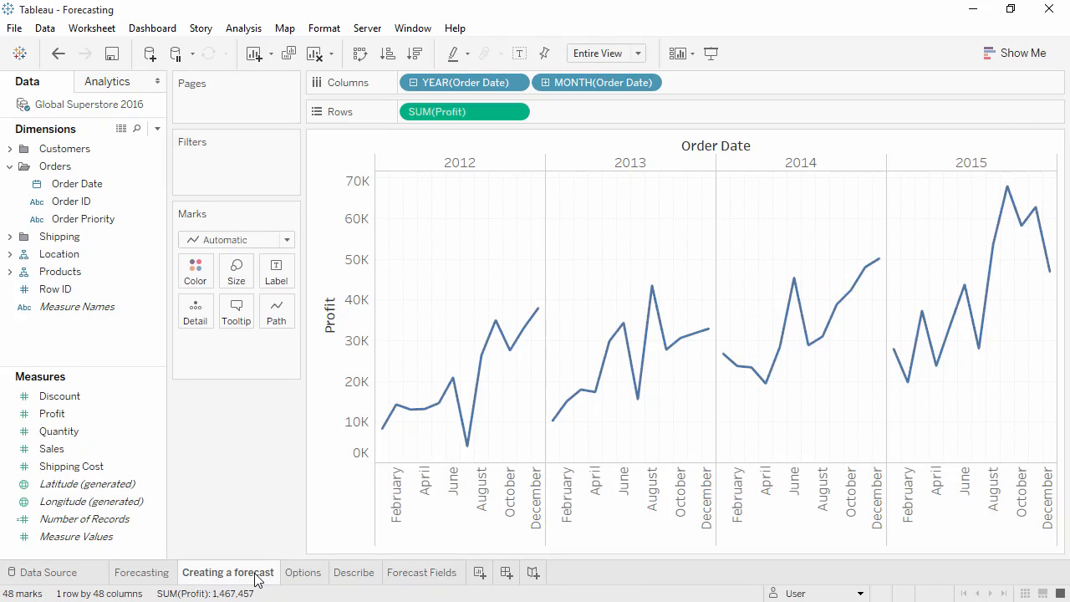
pyautogui.click(134, 84)
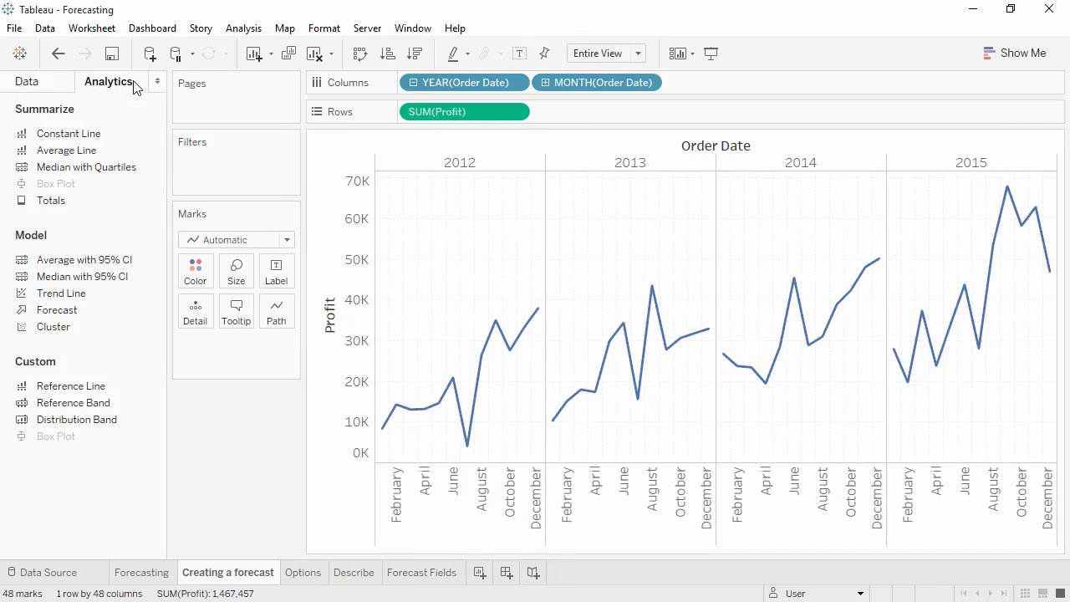
pyautogui.moveTo(72, 309); pyautogui.dragTo(458, 174)
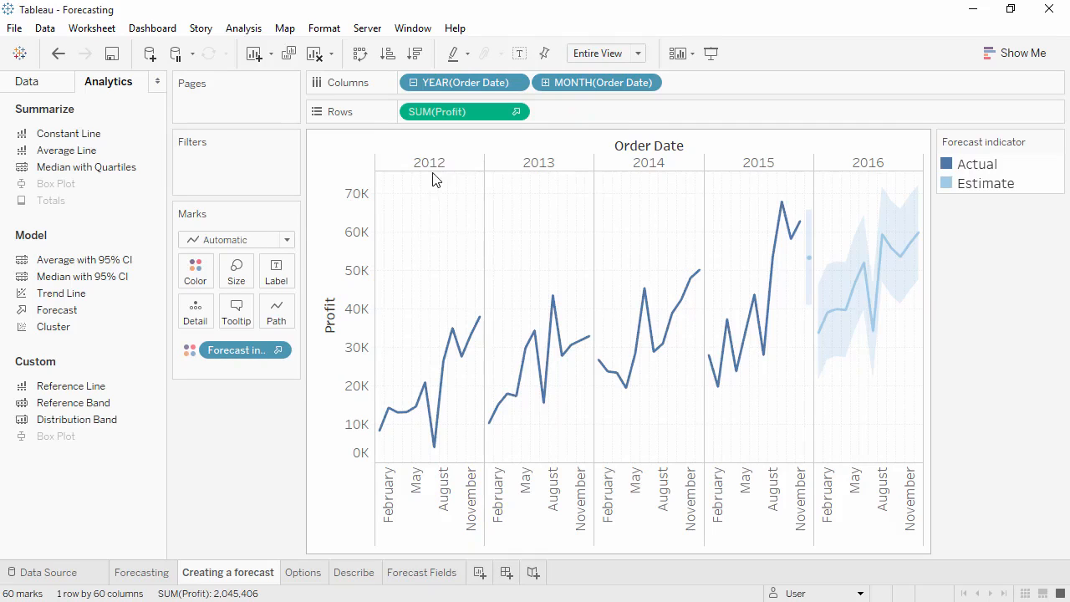
pyautogui.click(287, 240)
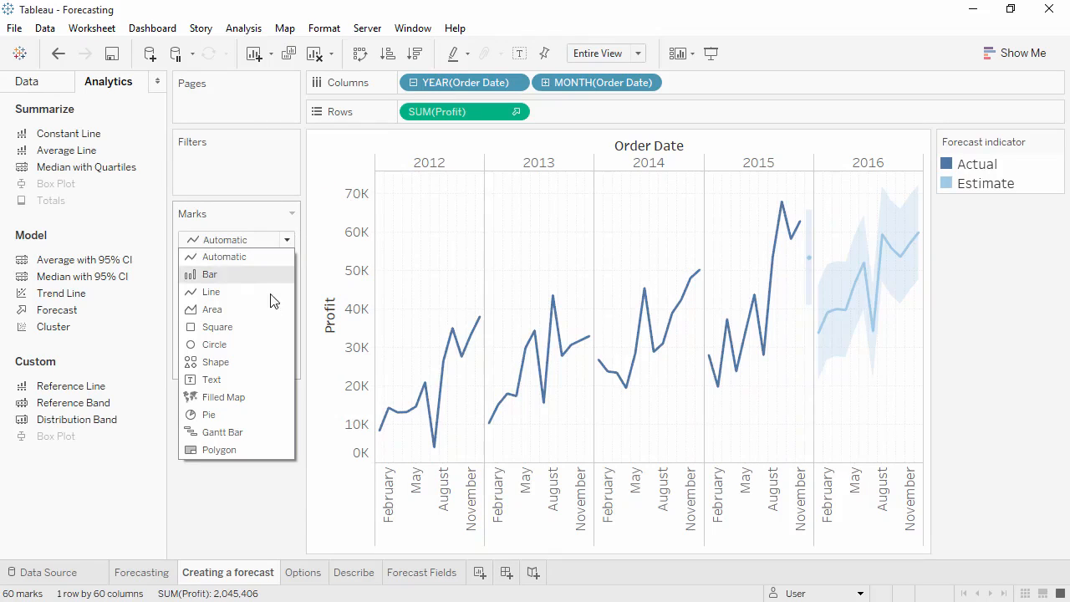
pyautogui.click(253, 340)
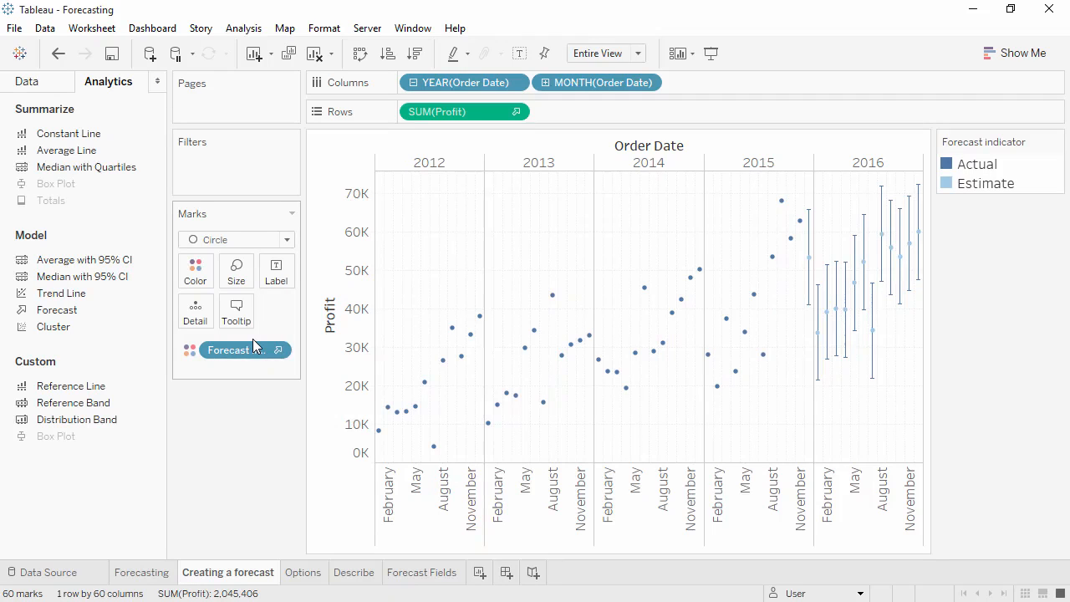
# Step: In the forecast options for the Options sheet's shipping cost chart, set the forecast length to exactly 3 months
pyautogui.click(303, 573)
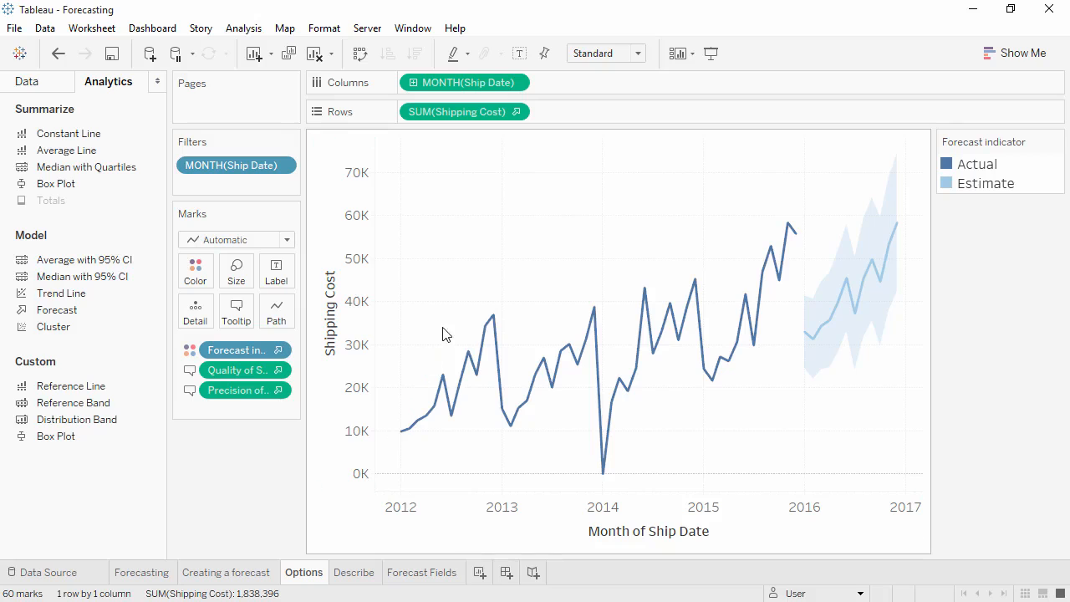
pyautogui.rightClick(454, 305)
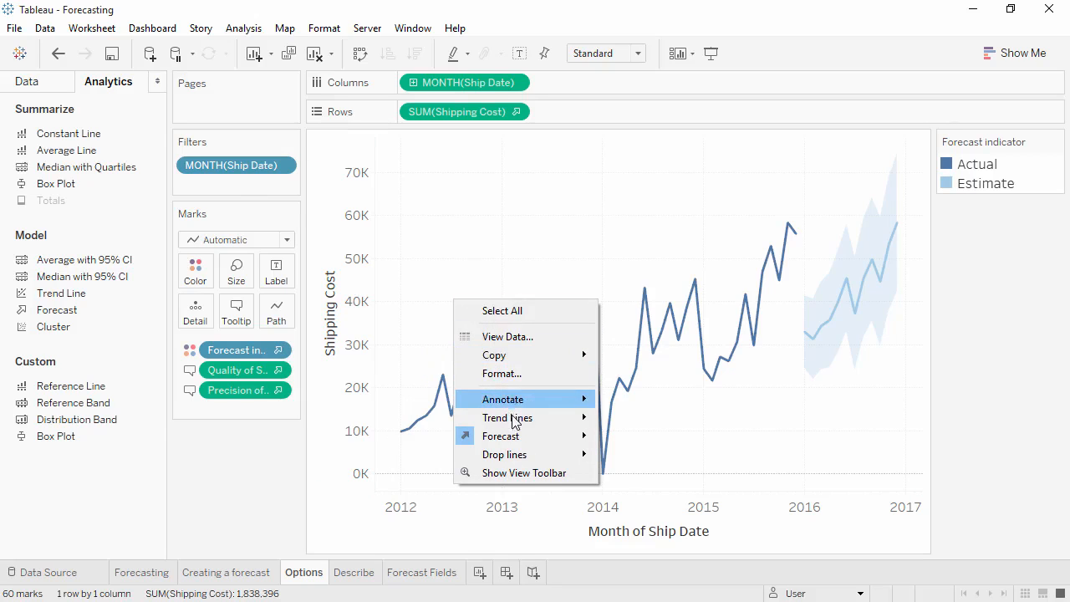
pyautogui.moveTo(521, 437)
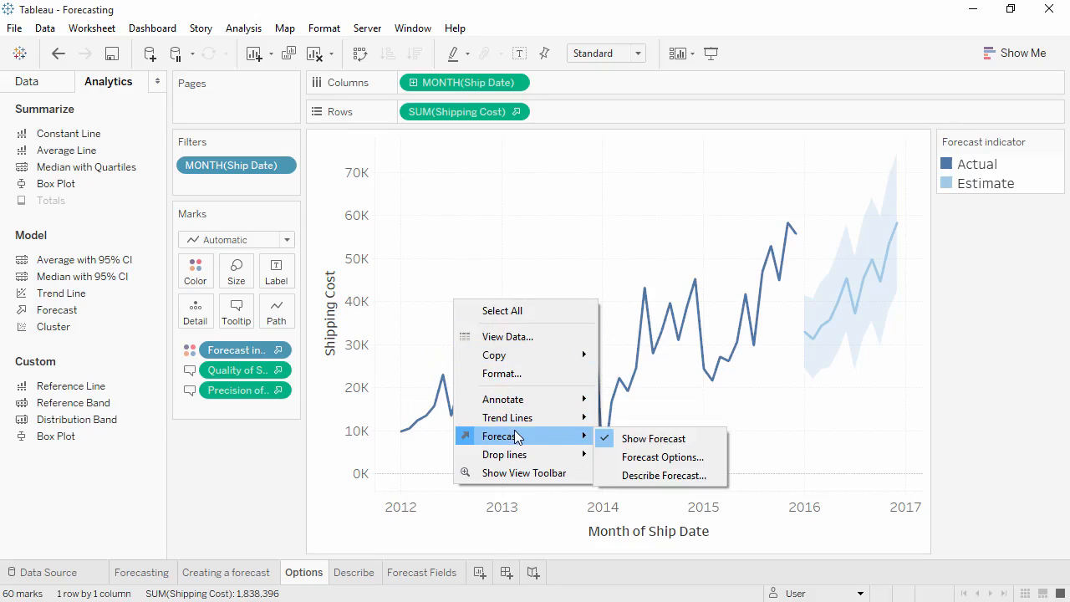
pyautogui.click(629, 458)
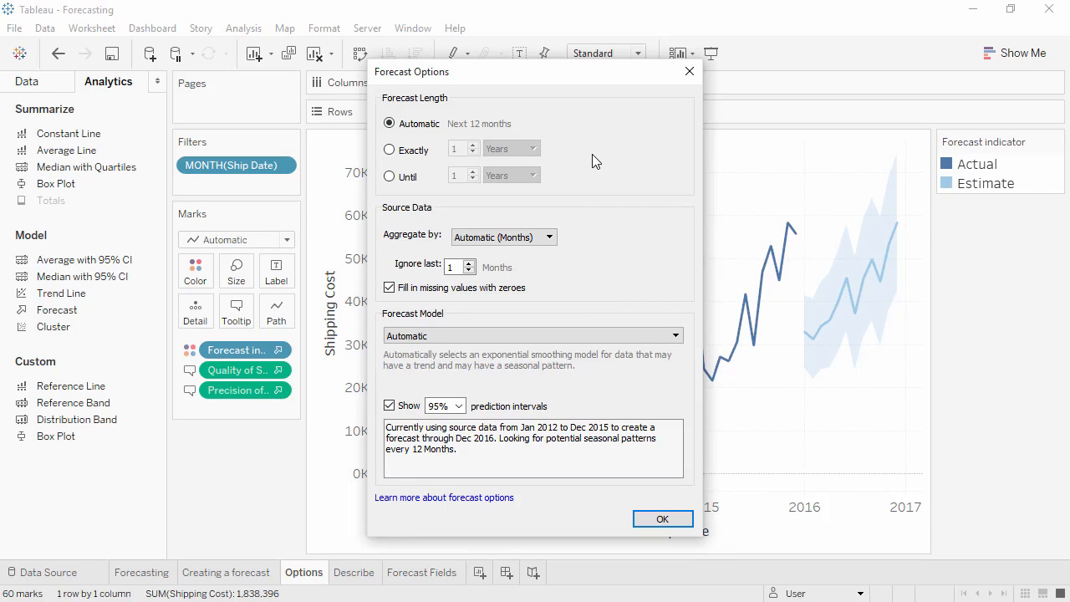
pyautogui.click(390, 150)
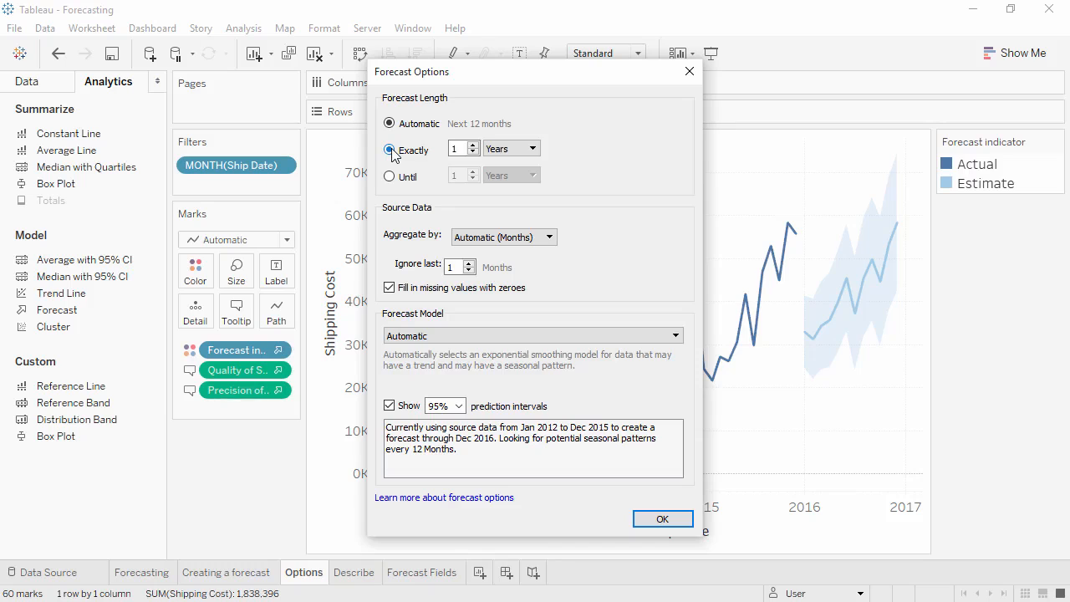
pyautogui.click(473, 145)
pyautogui.click(472, 145)
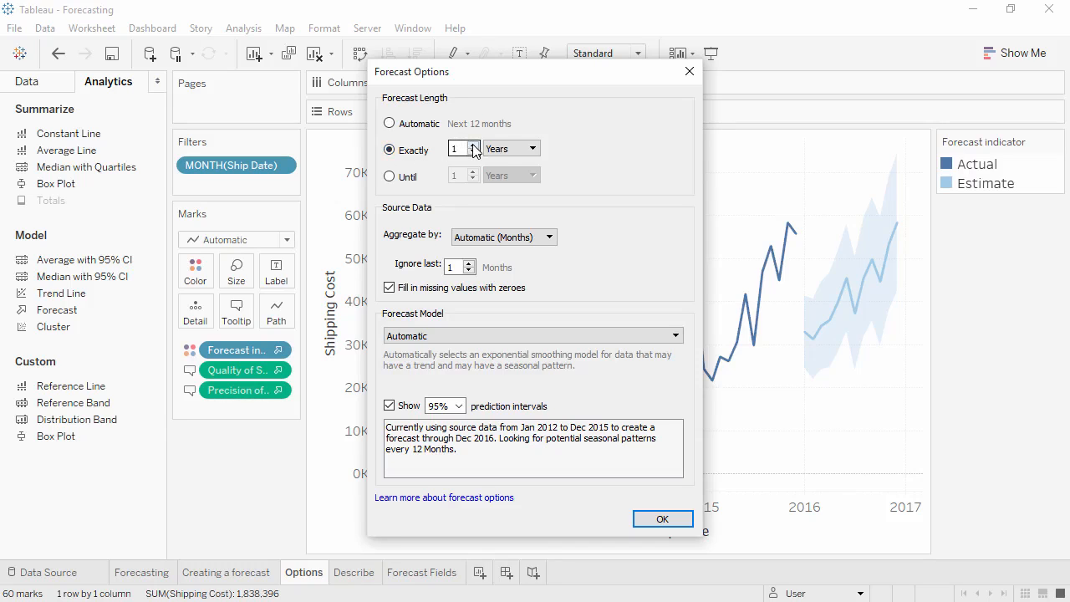
pyautogui.click(533, 149)
pyautogui.click(531, 191)
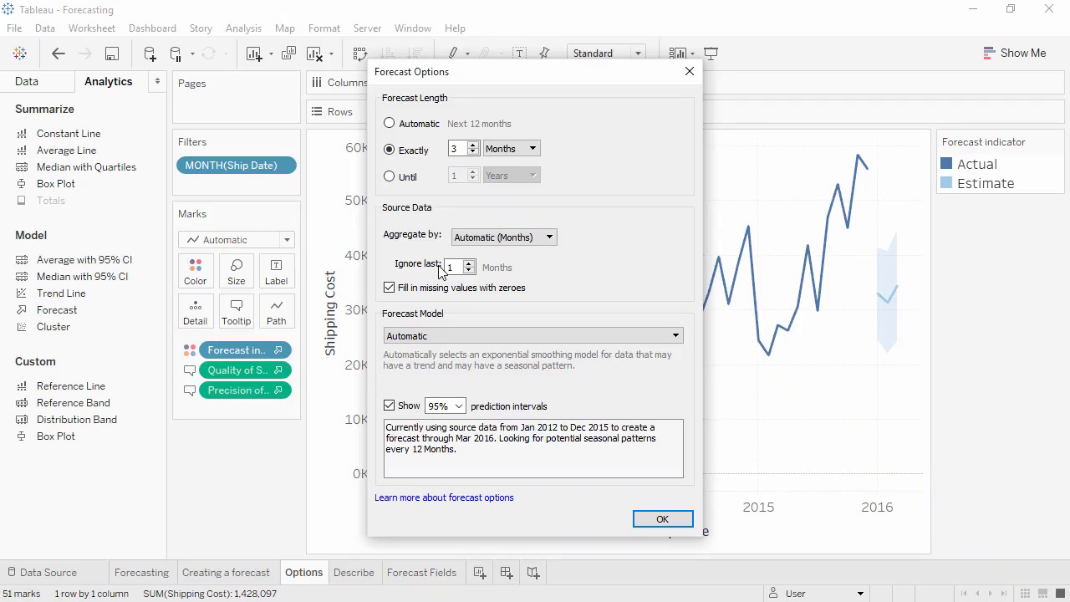
# Step: Set the forecast model to Custom and review the available choices for trend and season
pyautogui.click(458, 335)
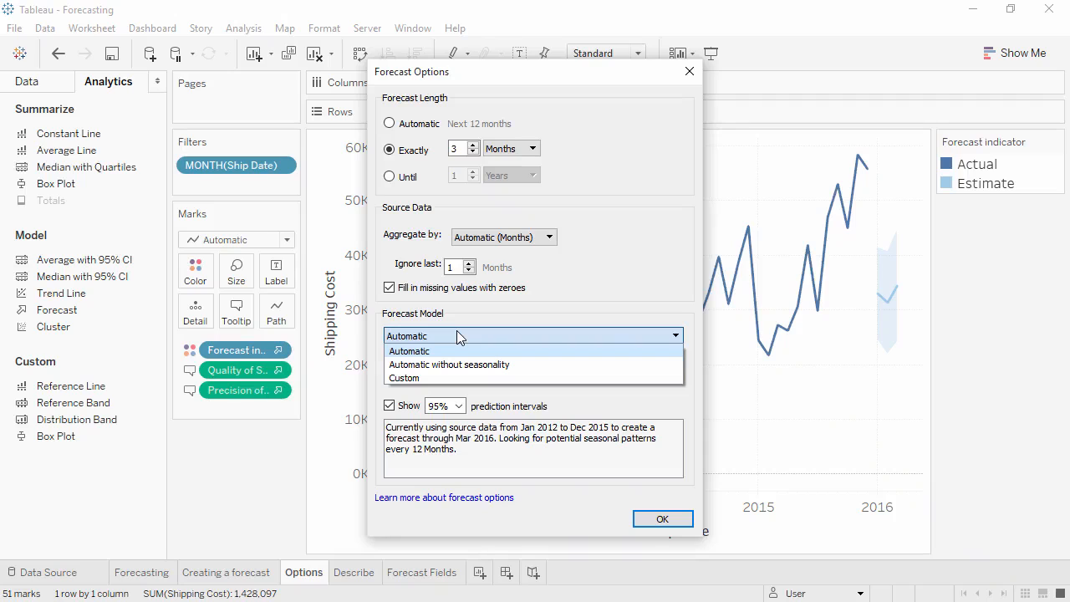
pyautogui.click(459, 378)
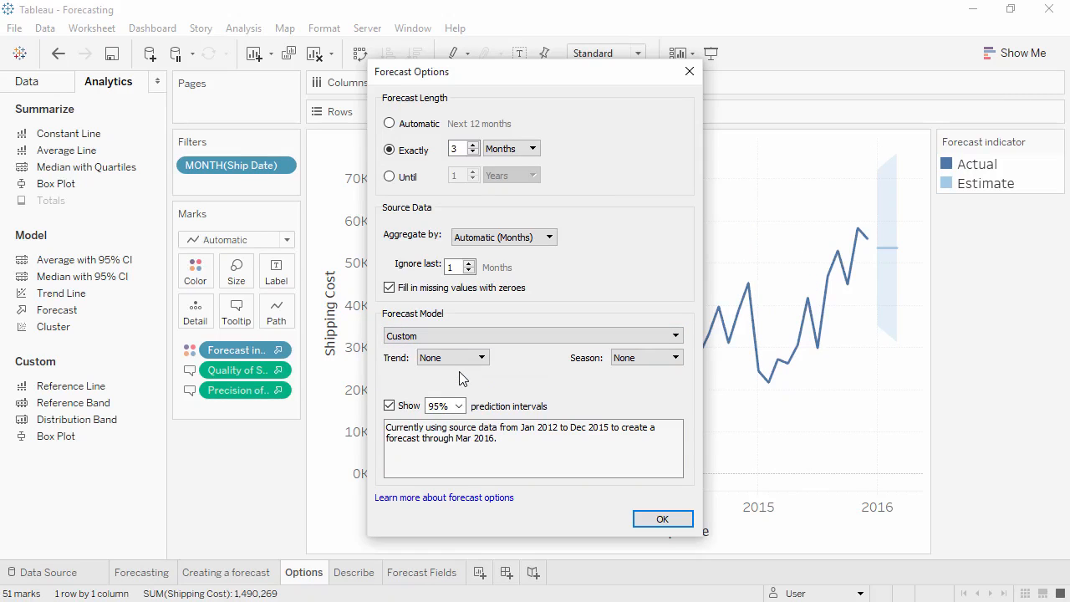
pyautogui.click(460, 360)
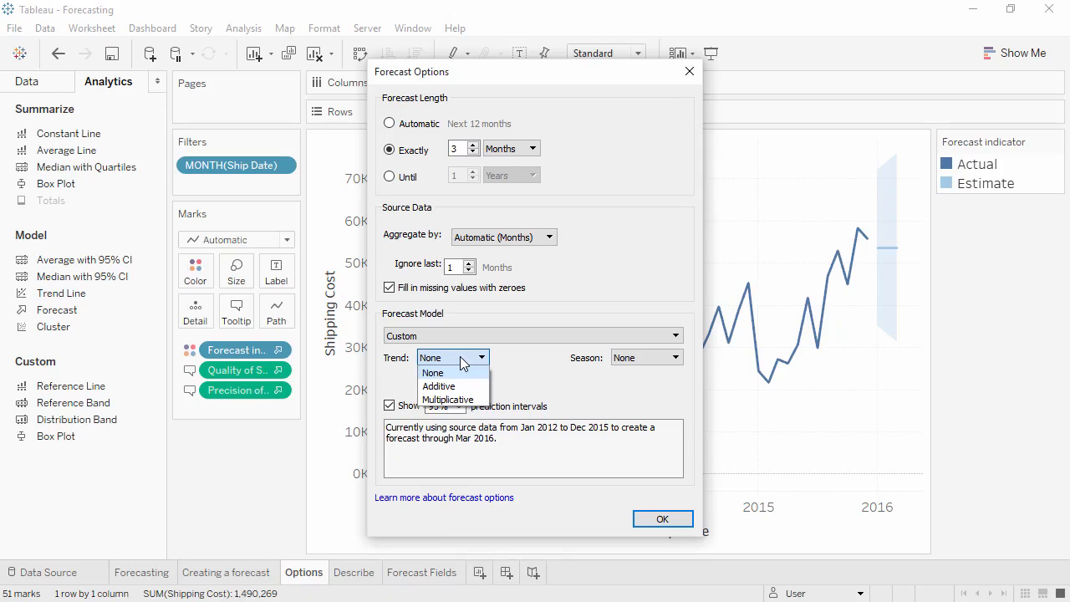
pyautogui.click(633, 361)
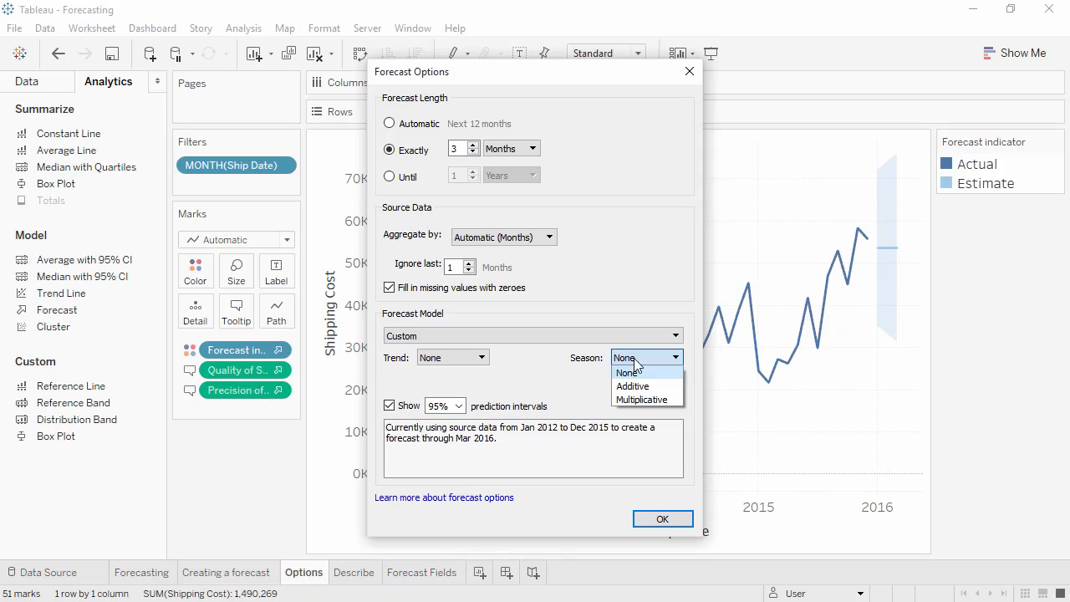
pyautogui.click(532, 500)
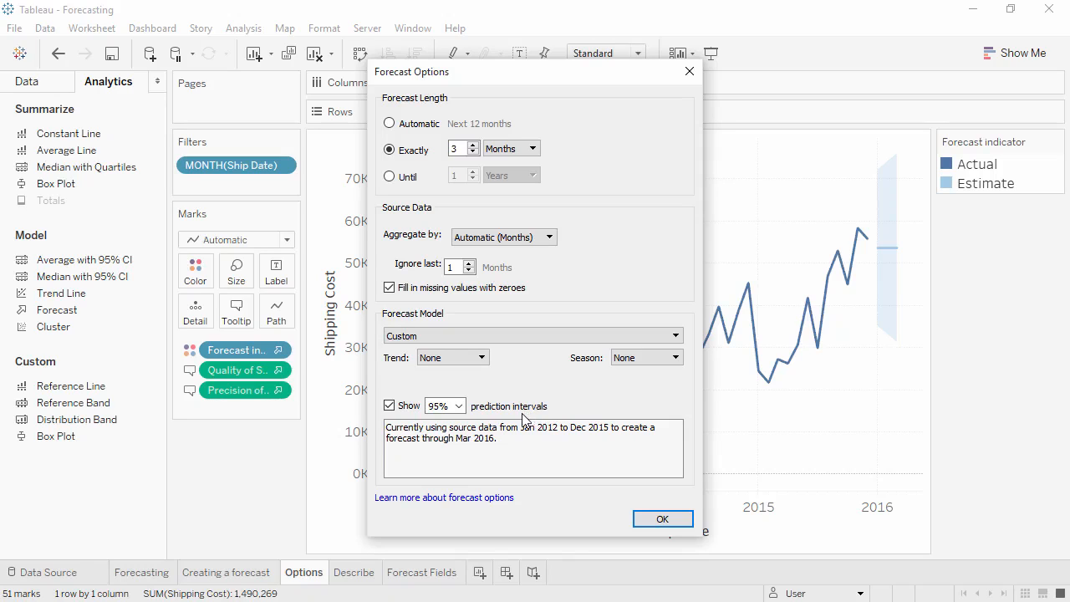
# Step: Set the forecast's prediction intervals to 99% and apply the forecast options
pyautogui.click(462, 408)
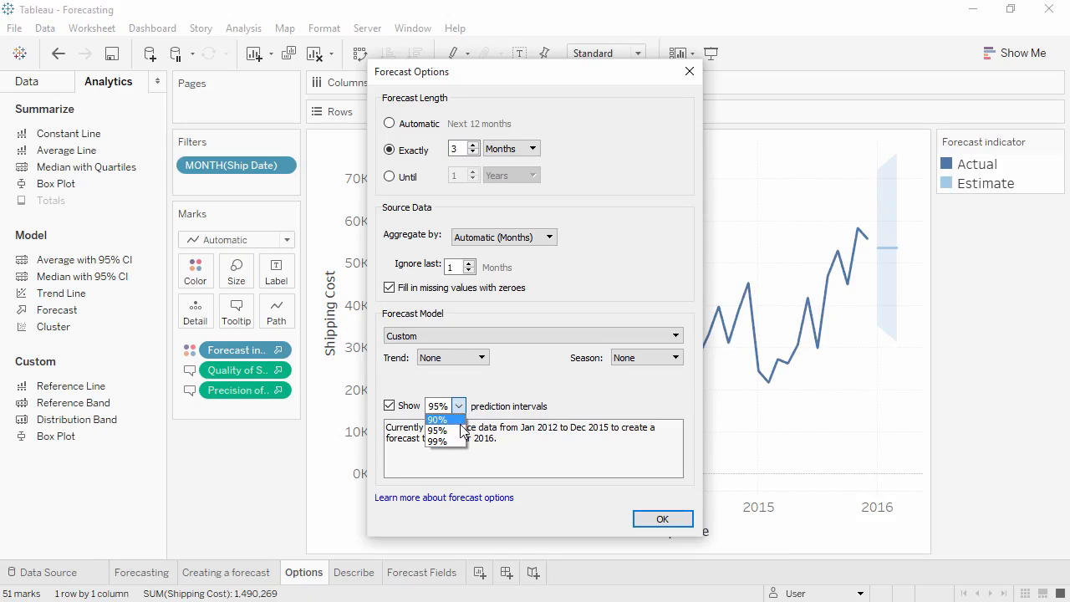
pyautogui.click(459, 440)
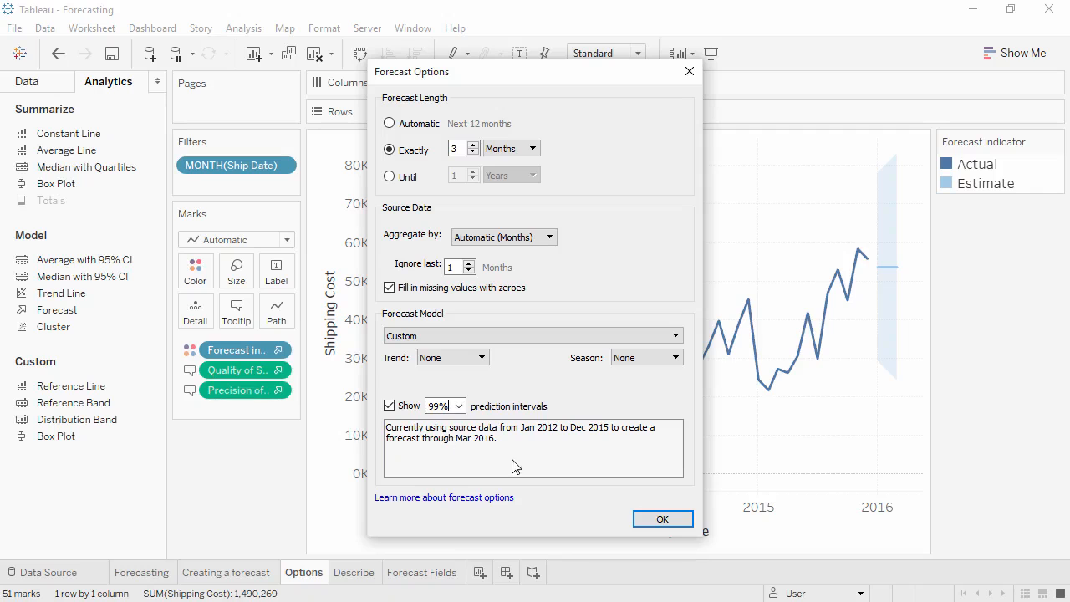
pyautogui.click(648, 519)
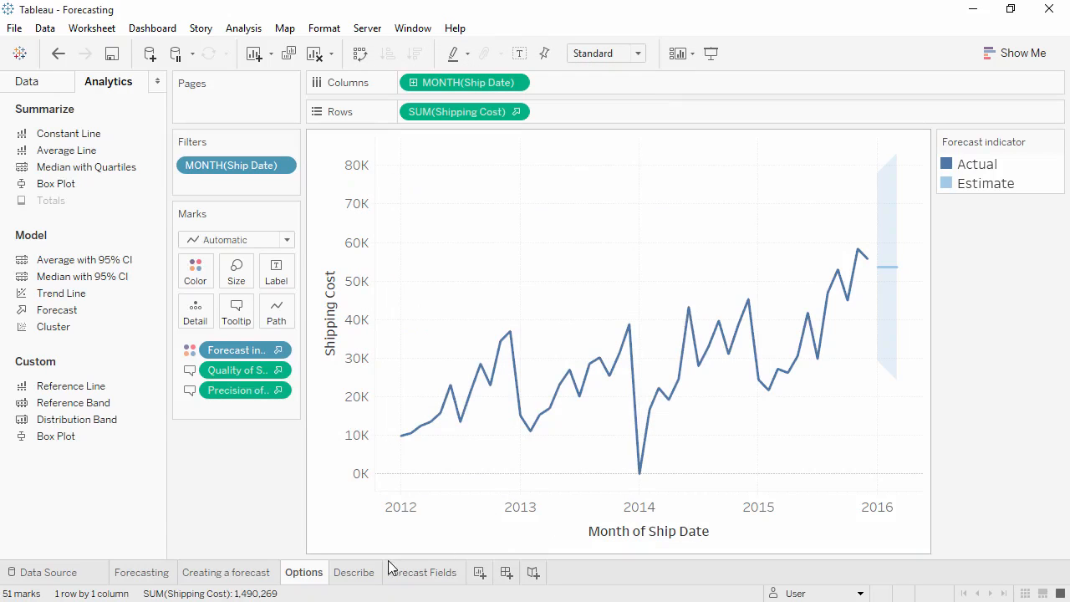
# Step: On the Describe sheet, examine the forecast description's summary and model details for sales by order priority
pyautogui.click(365, 572)
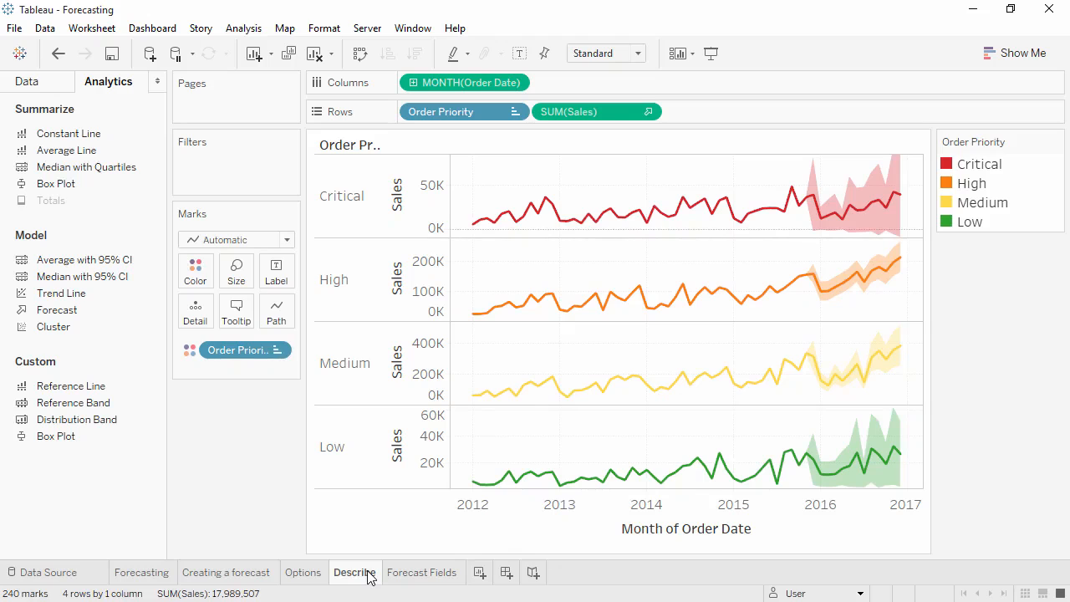
pyautogui.rightClick(505, 453)
pyautogui.moveTo(548, 404)
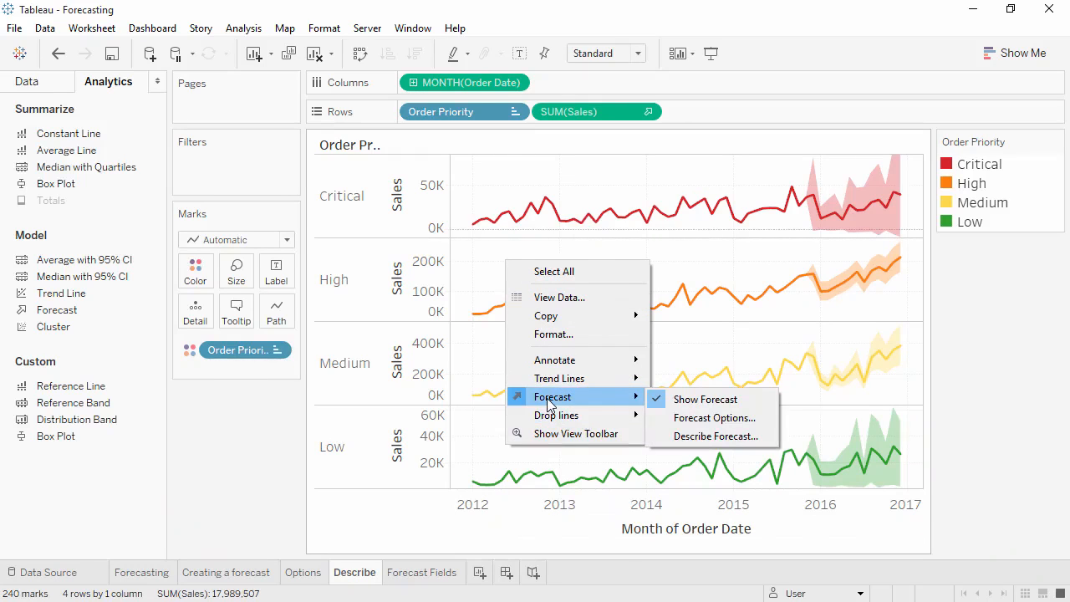
pyautogui.click(716, 435)
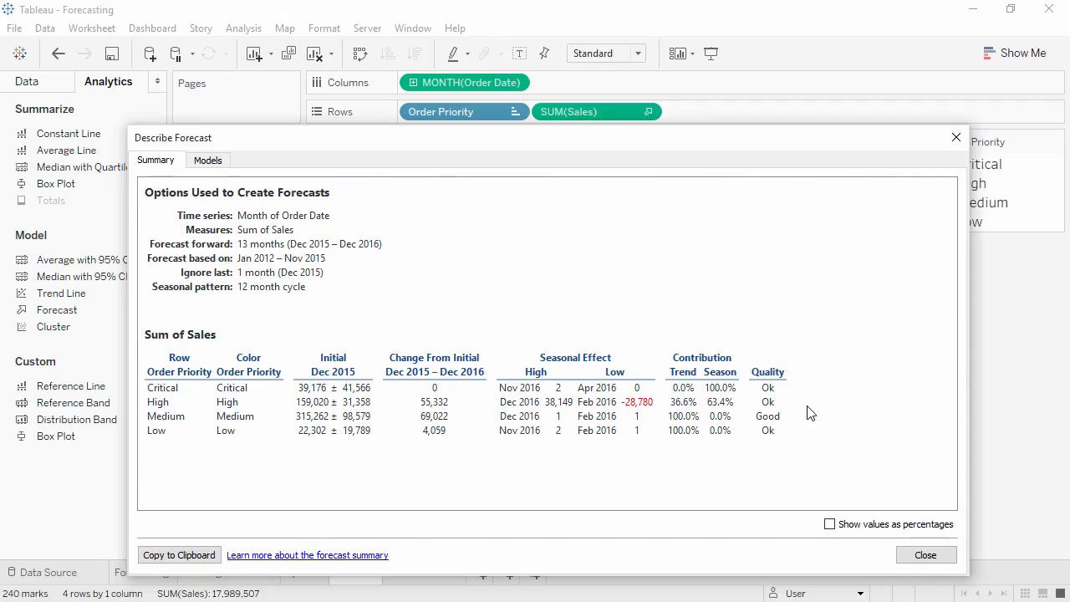
pyautogui.click(206, 160)
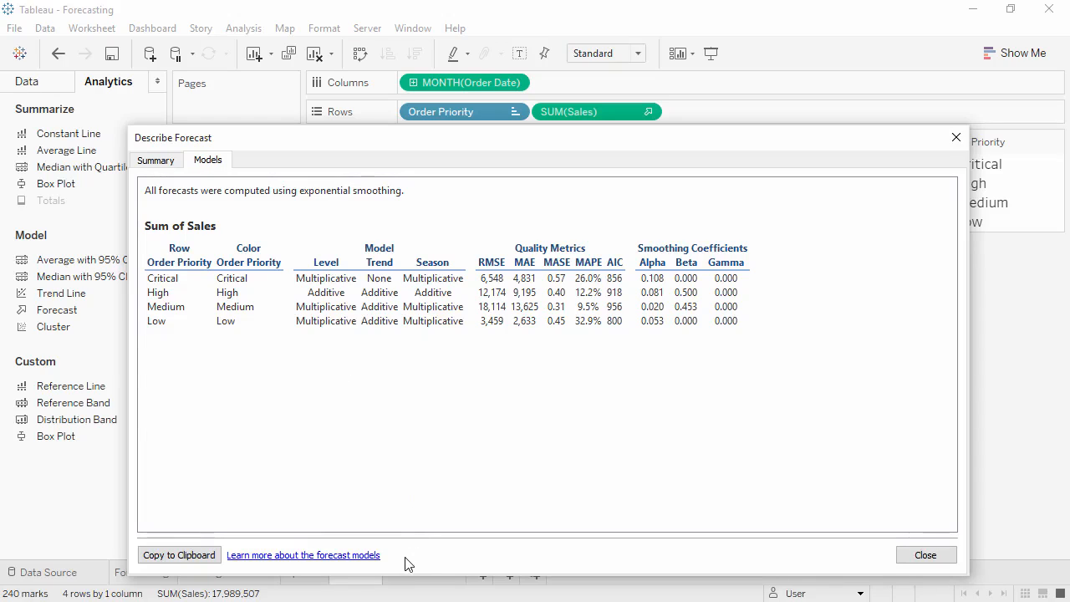
pyautogui.click(926, 555)
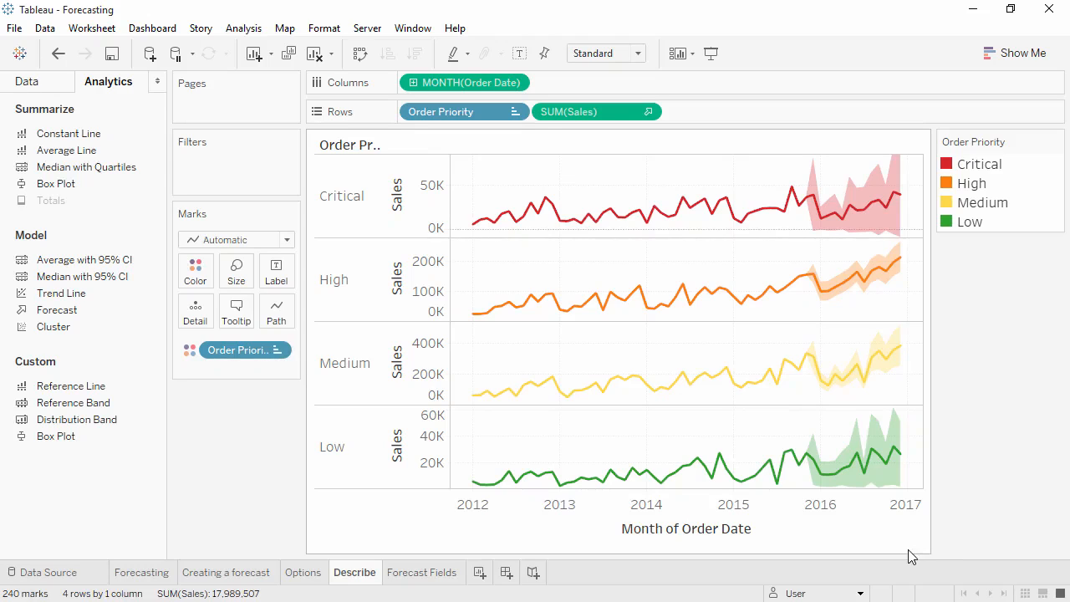
# Step: On the Forecast Fields sheet, review the forecast result options available for SUM(Profit) in Rows
pyautogui.click(441, 575)
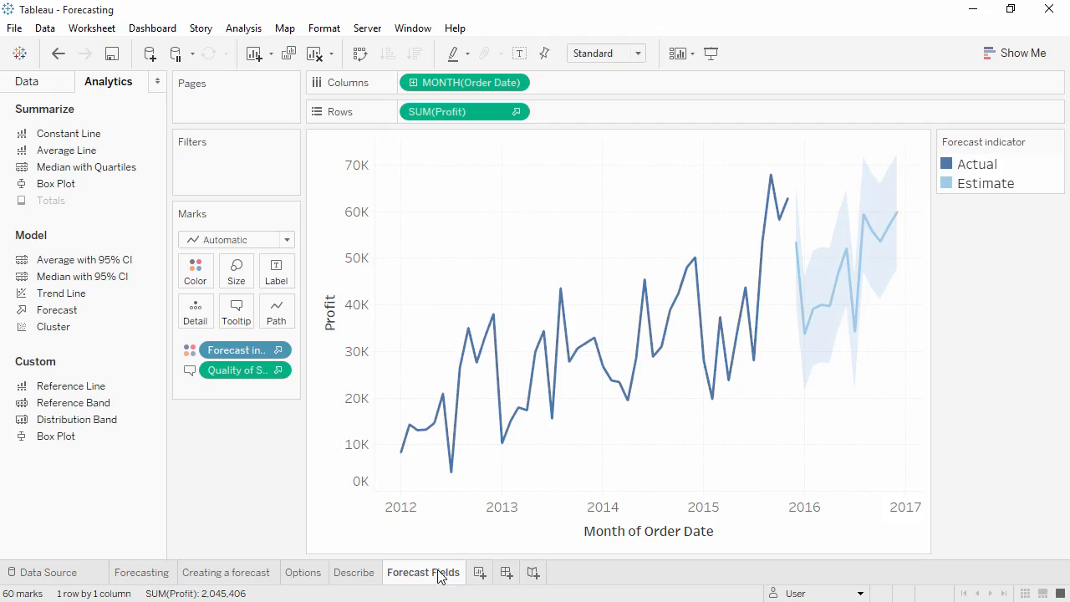
pyautogui.click(516, 114)
pyautogui.moveTo(508, 286)
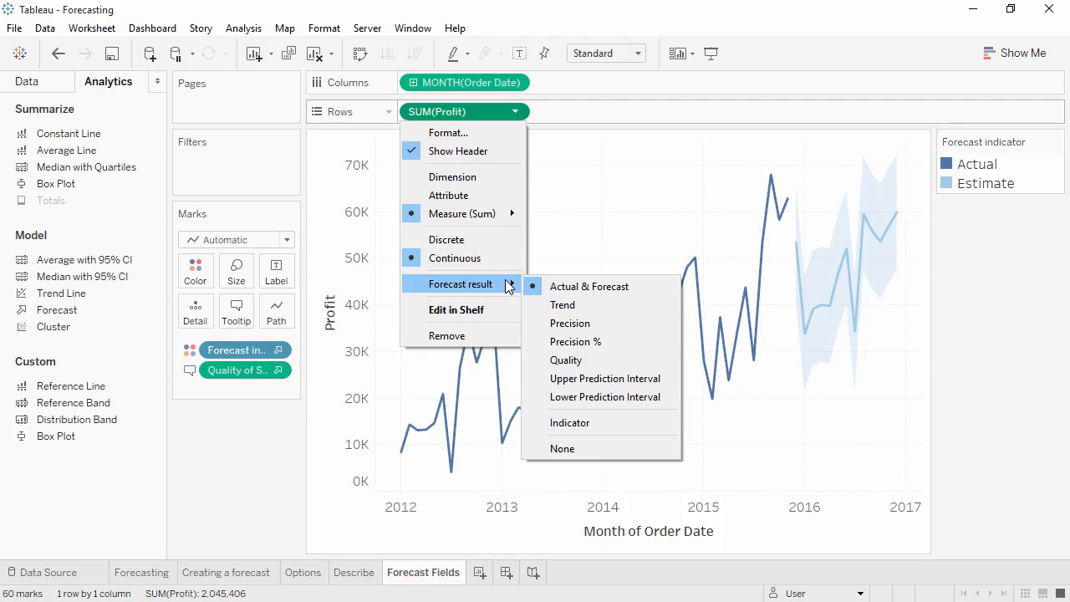
# Step: Add the Profit measure to the chart's tooltip and set its forecast result to Precision
pyautogui.click(44, 87)
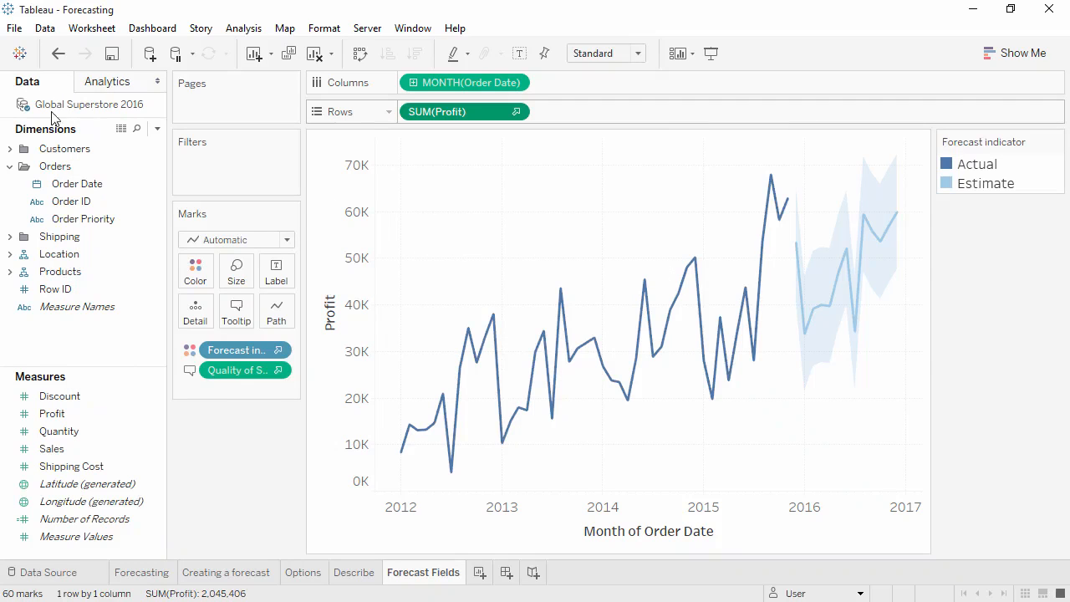
pyautogui.moveTo(88, 417); pyautogui.dragTo(235, 316)
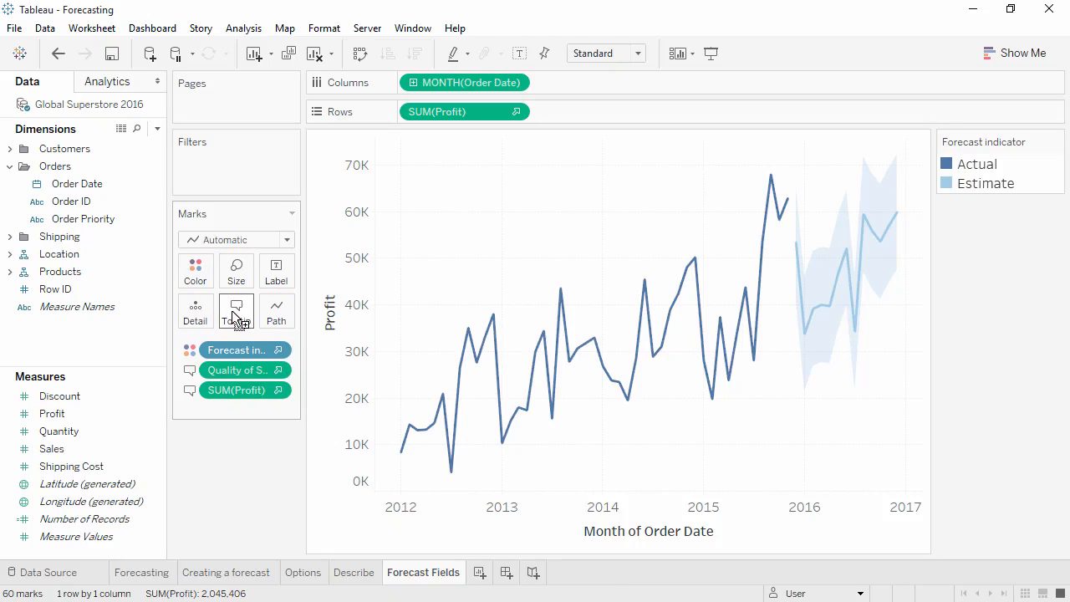
pyautogui.click(278, 391)
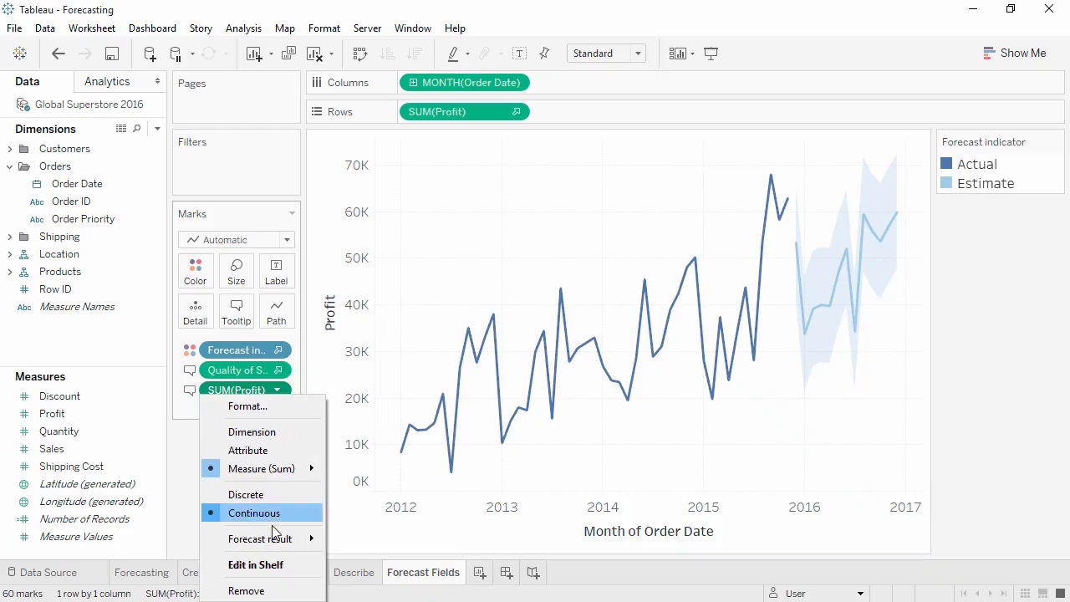
pyautogui.moveTo(272, 539)
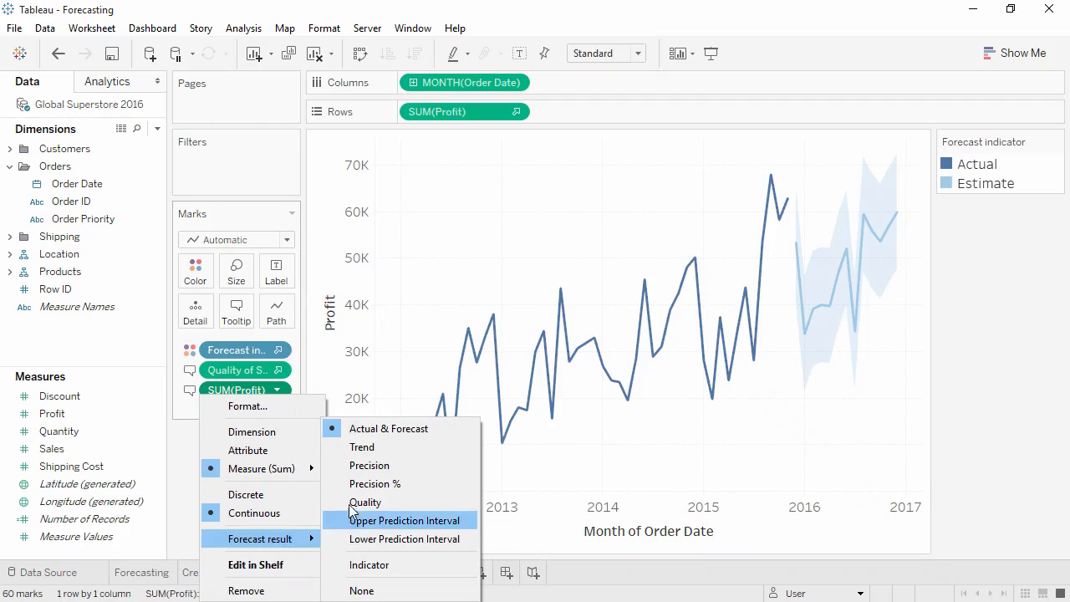
pyautogui.click(369, 466)
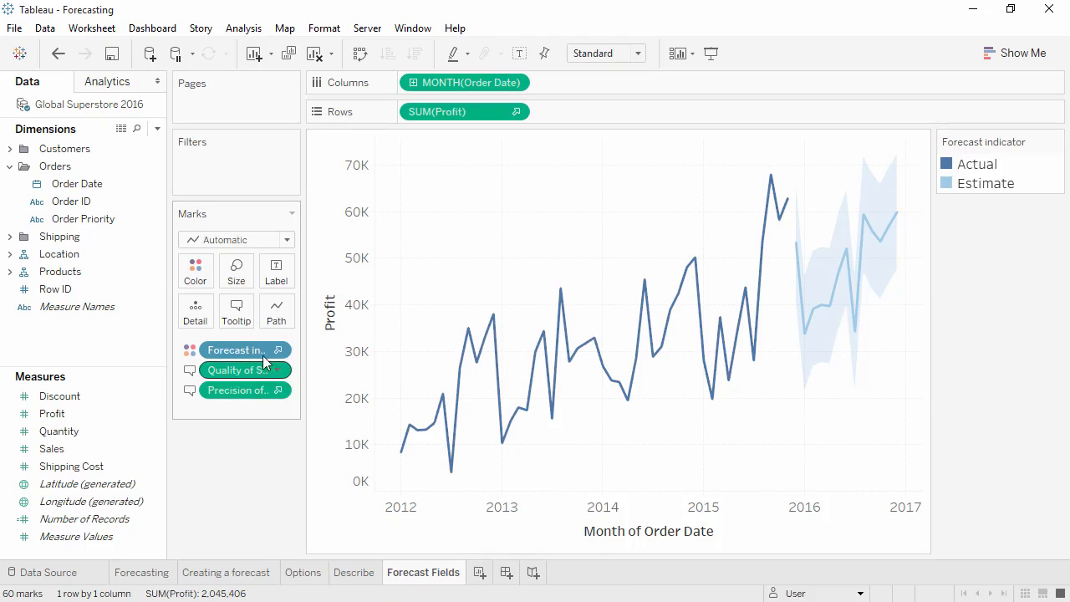
# Step: Insert the Precision of SUM(Profit) field after the "Forecast Precision:" label in the tooltip text and check it on the forecast line
pyautogui.click(235, 314)
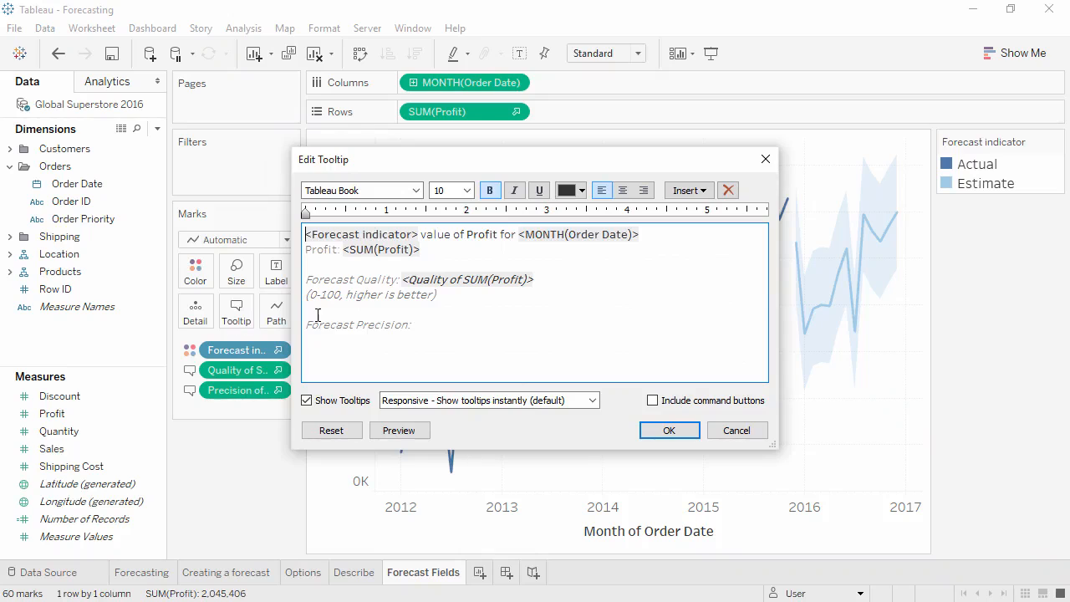
pyautogui.click(435, 328)
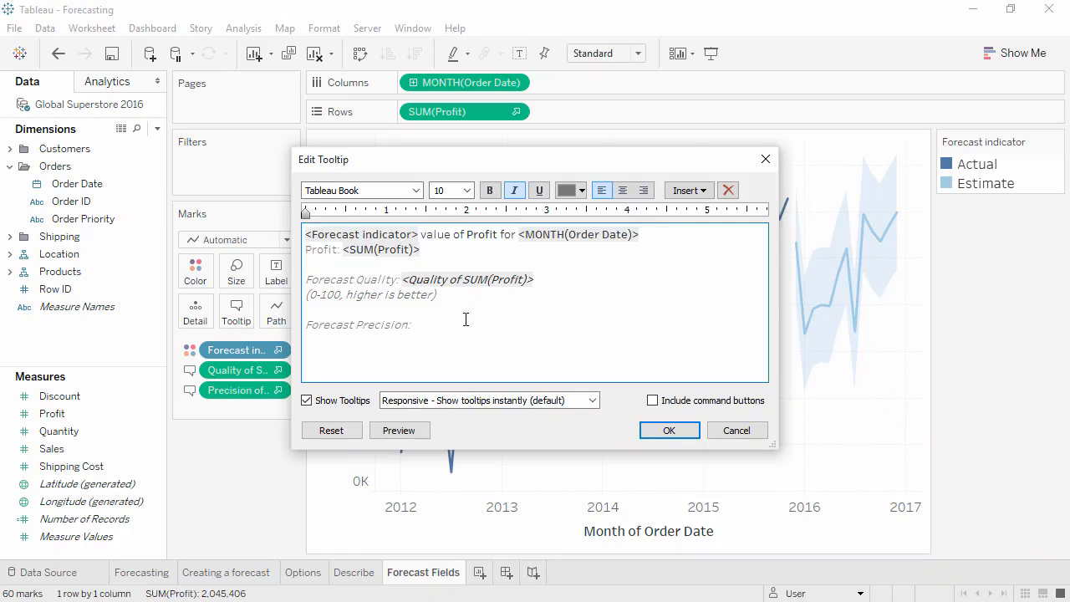
pyautogui.click(701, 192)
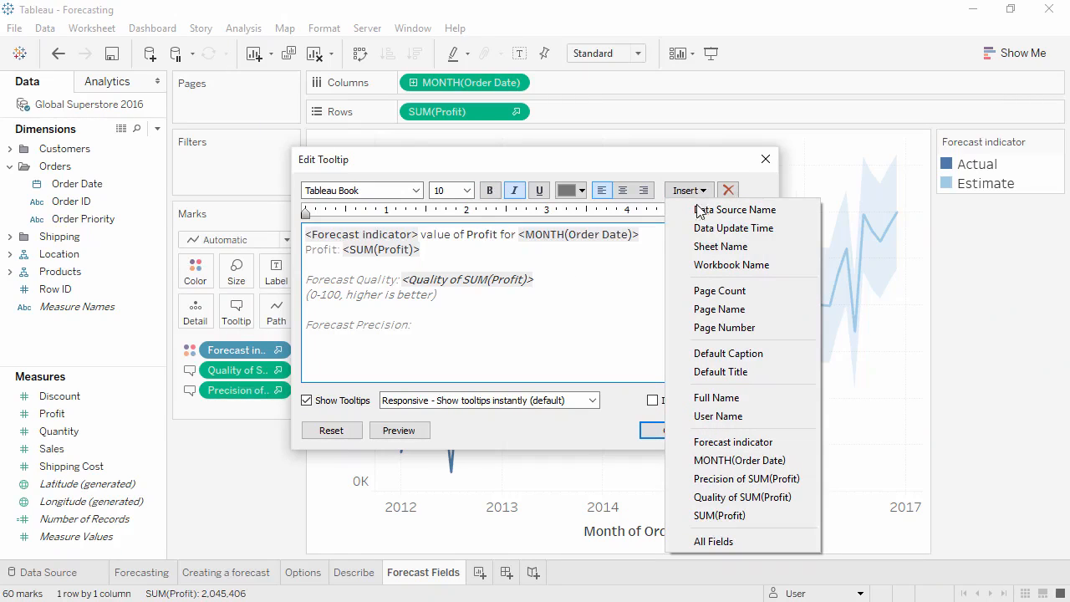
pyautogui.click(713, 483)
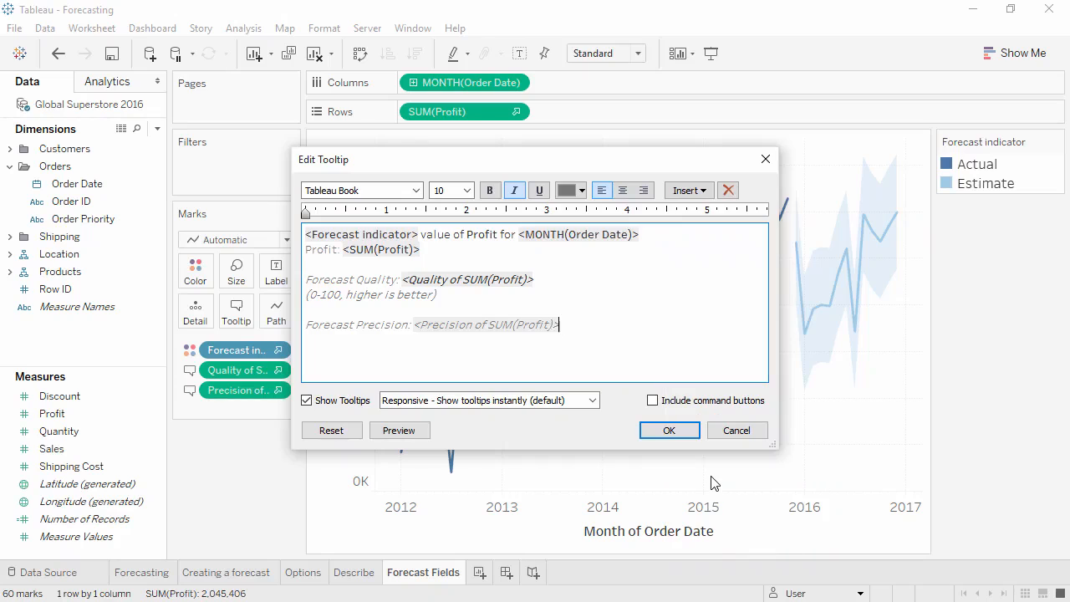
pyautogui.click(691, 436)
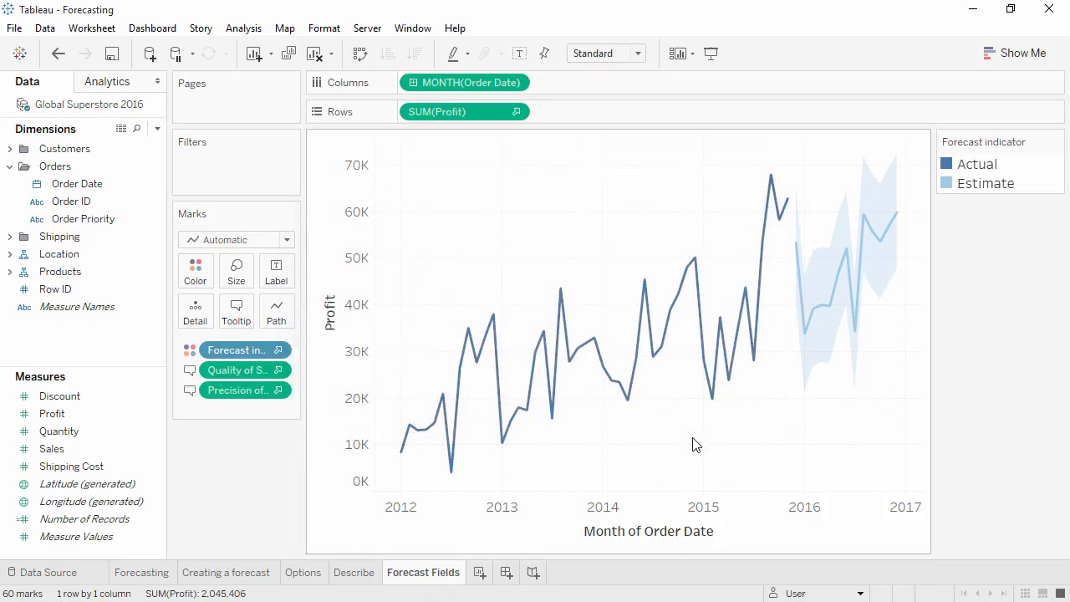
pyautogui.moveTo(821, 325)
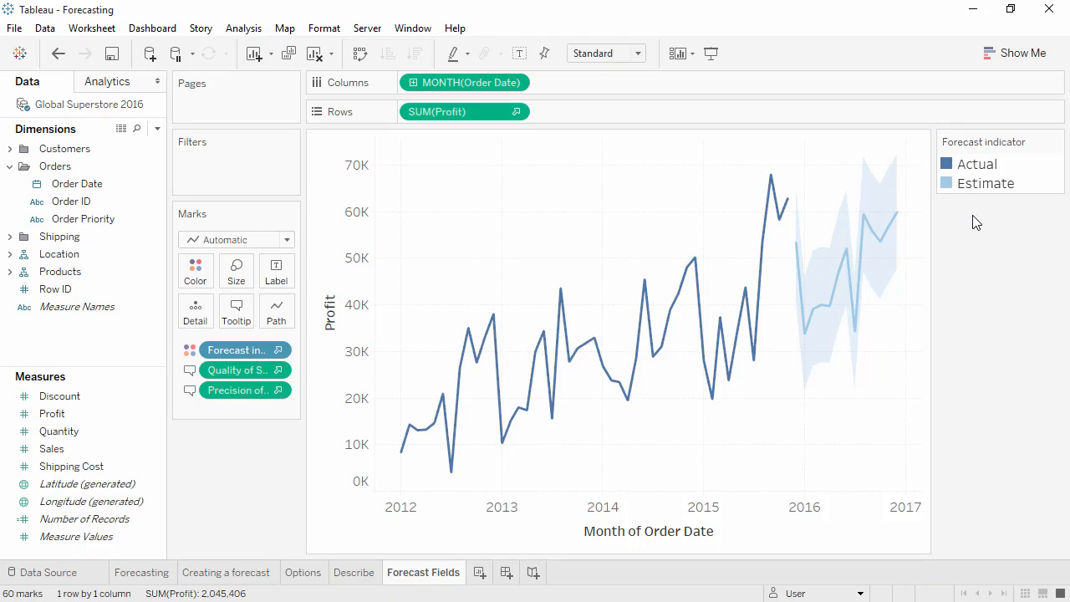
# Step: Duplicate the Forecast Fields sheet as a crosstab and swap its rows and columns
pyautogui.rightClick(428, 576)
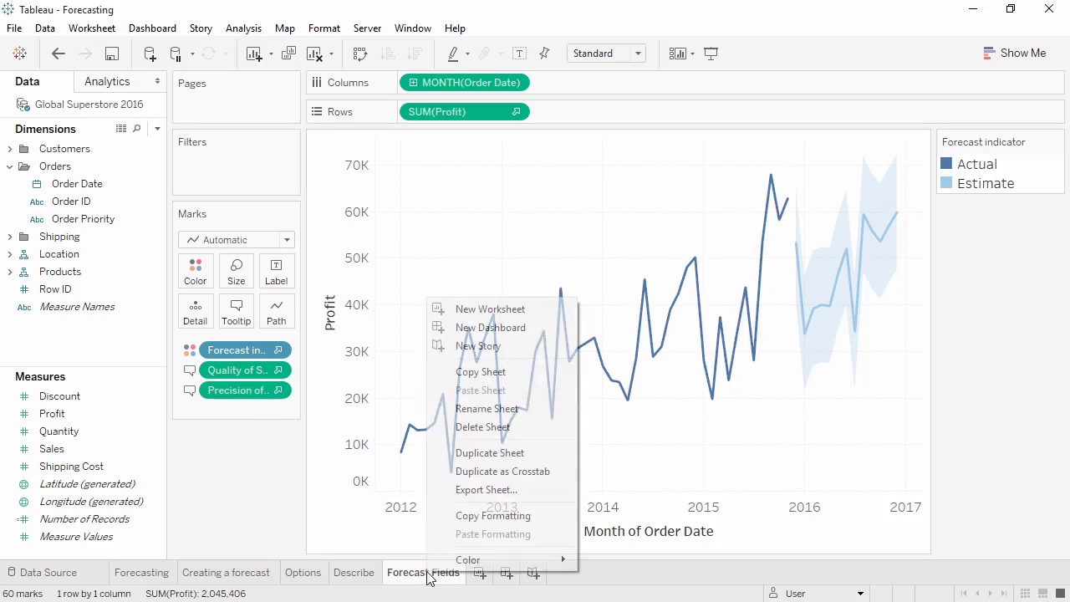
pyautogui.click(507, 473)
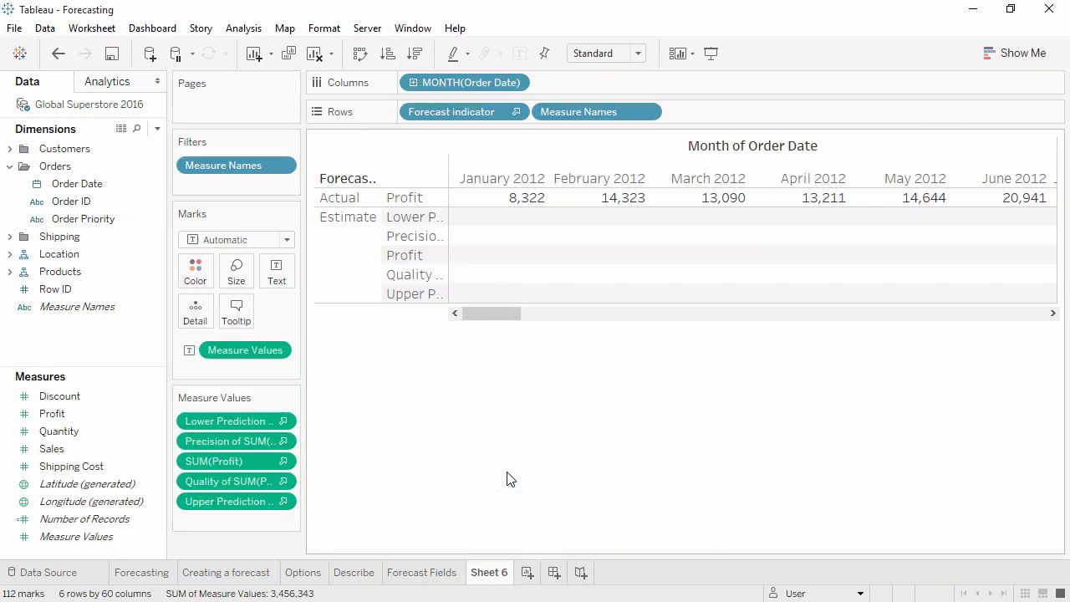
pyautogui.click(365, 55)
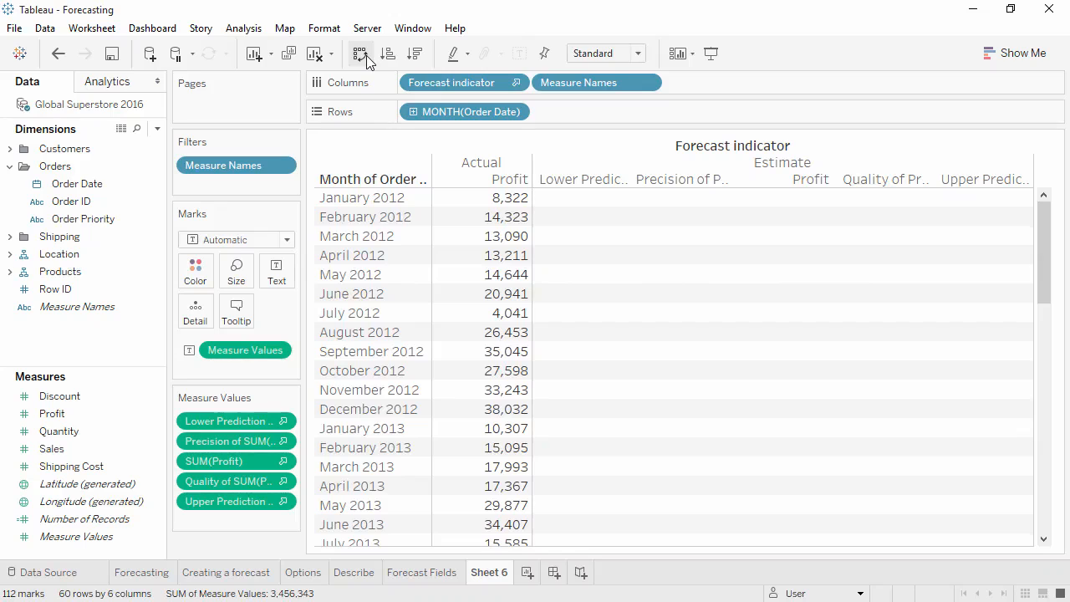
# Step: Move Forecast indicator from Columns to Color and assign orange to the Estimate values
pyautogui.moveTo(456, 89); pyautogui.dragTo(203, 280)
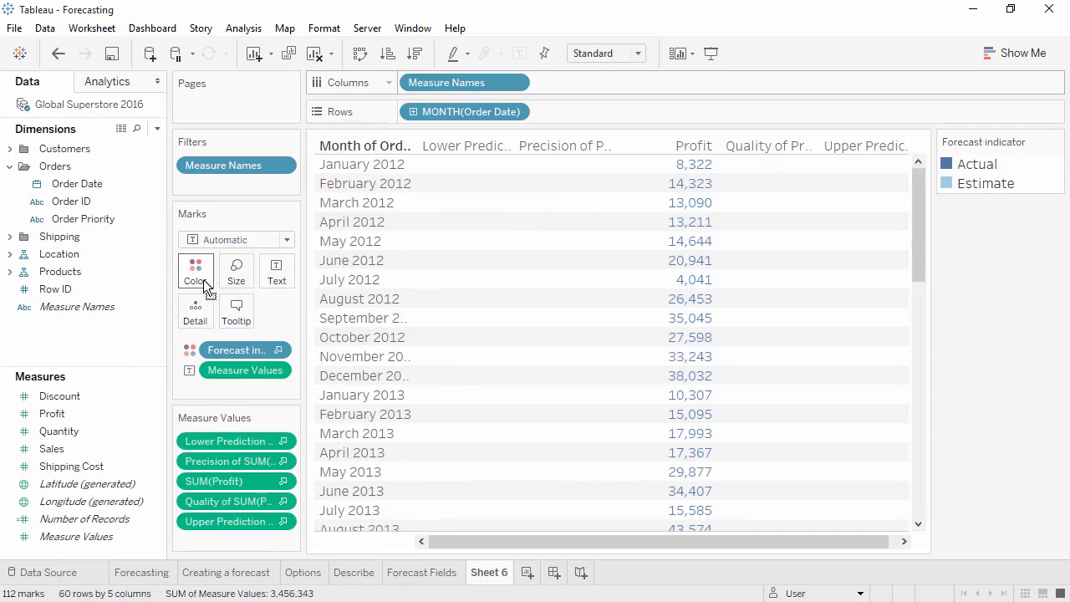
pyautogui.click(203, 280)
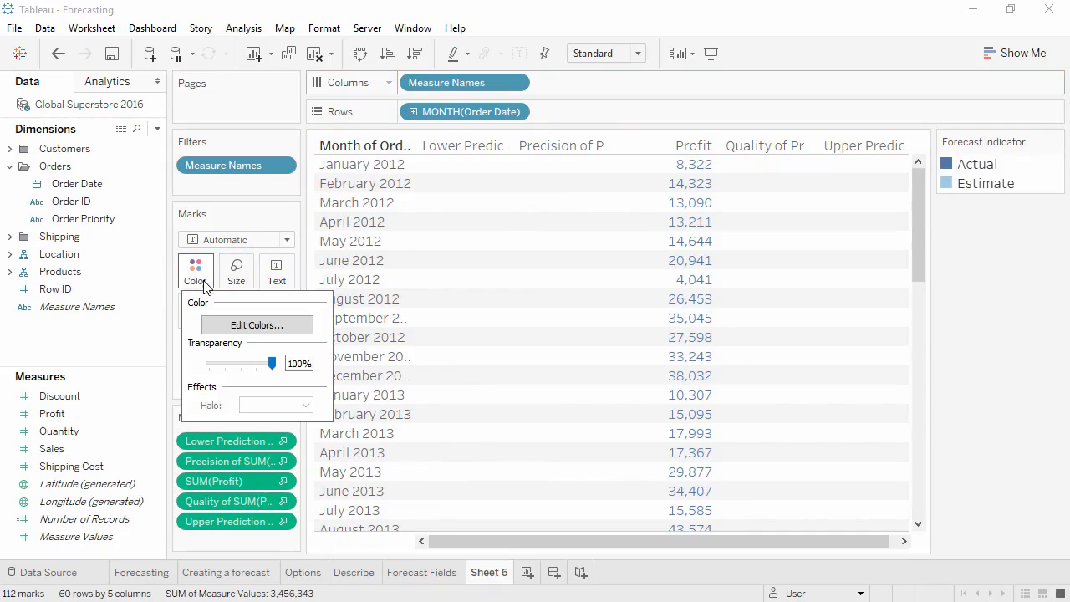
pyautogui.click(222, 330)
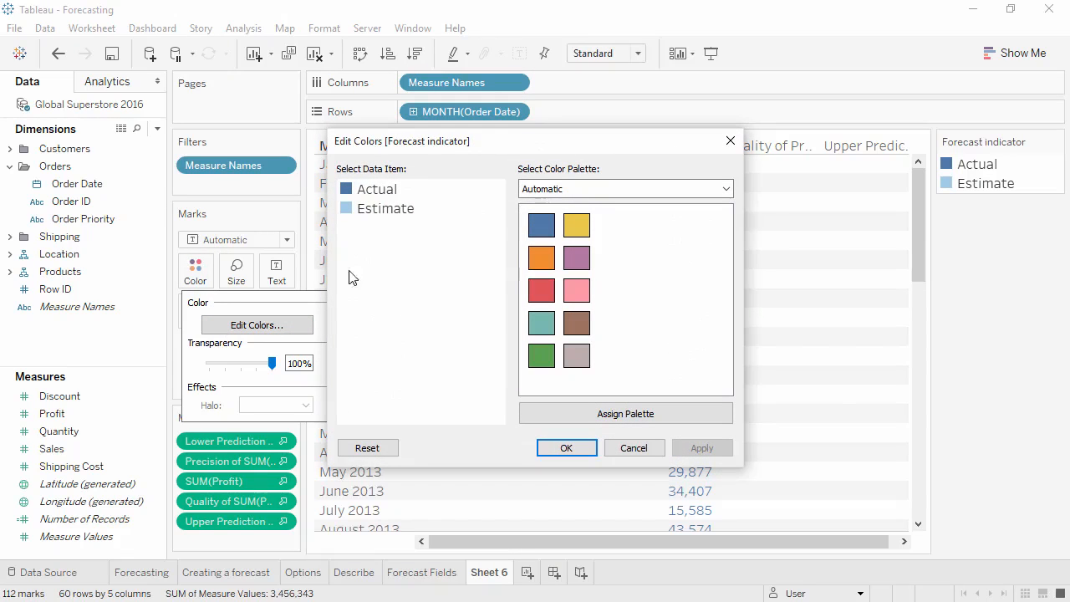
pyautogui.click(383, 214)
pyautogui.click(542, 258)
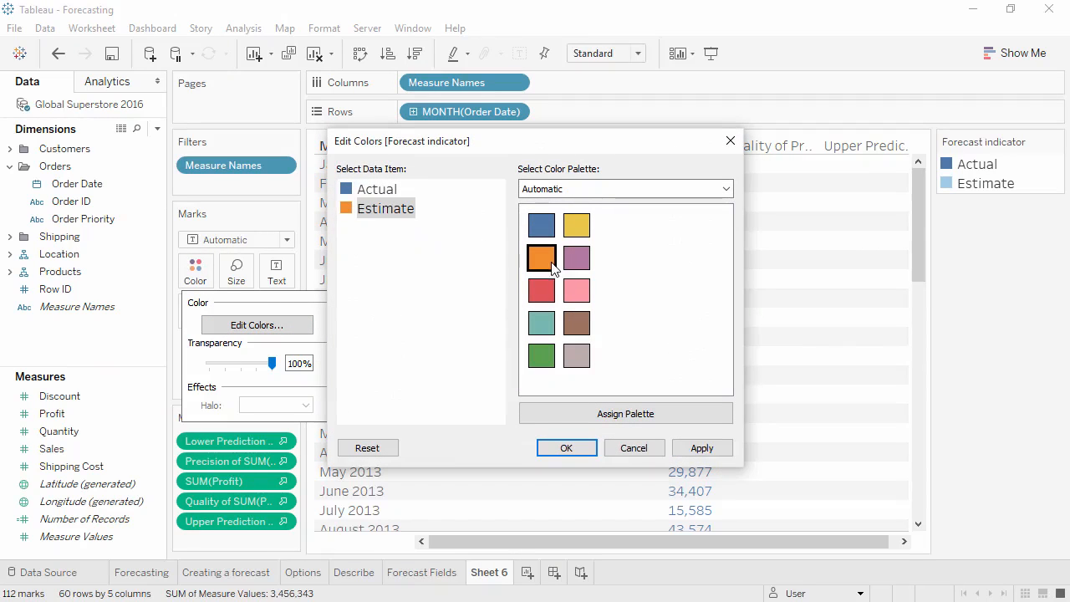
pyautogui.click(566, 449)
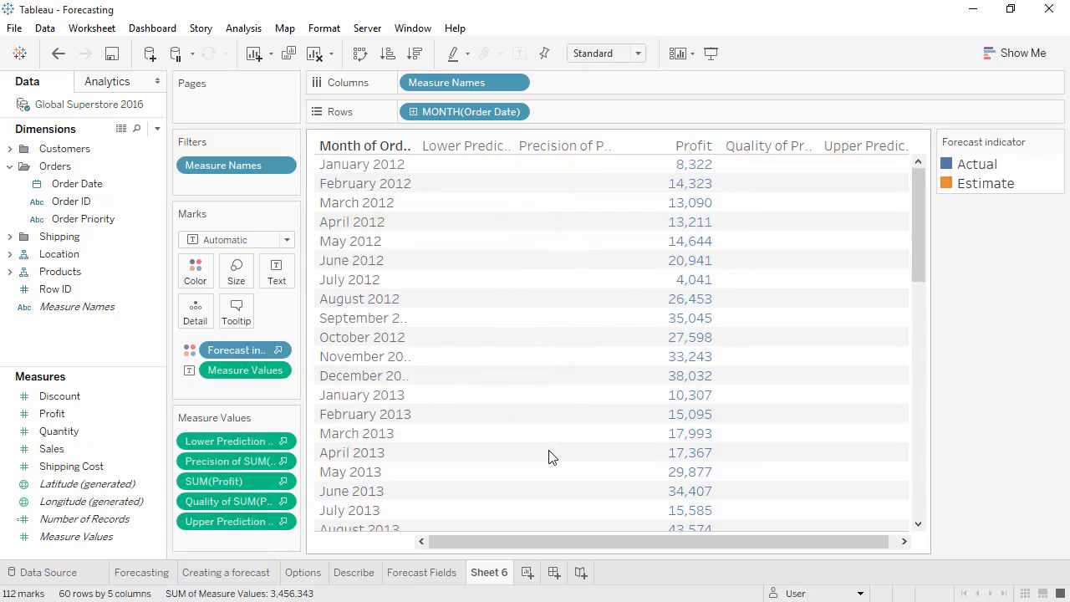
# Step: Remove the Precision and Quality of SUM(Profit) fields from the crosstab's Measure Values
pyautogui.moveTo(921, 237); pyautogui.dragTo(820, 461)
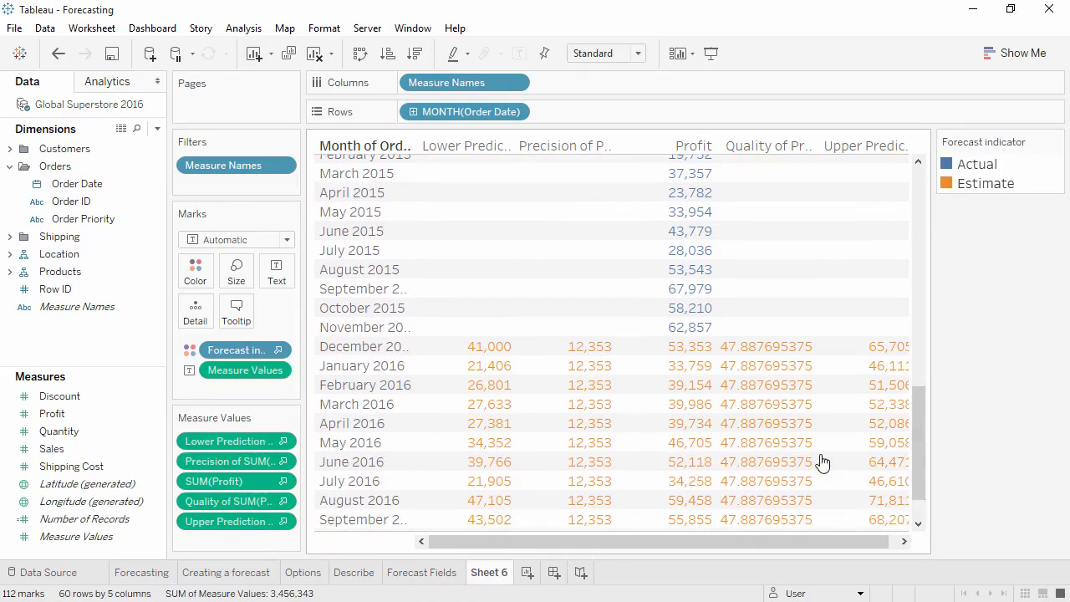
pyautogui.moveTo(265, 465); pyautogui.dragTo(159, 422)
pyautogui.moveTo(205, 480); pyautogui.dragTo(130, 430)
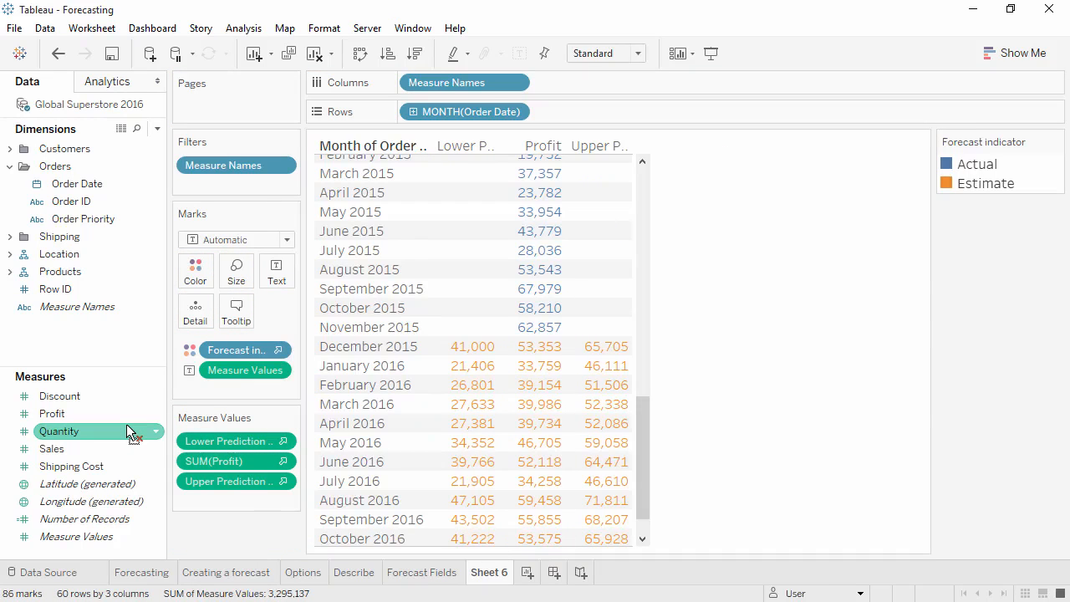